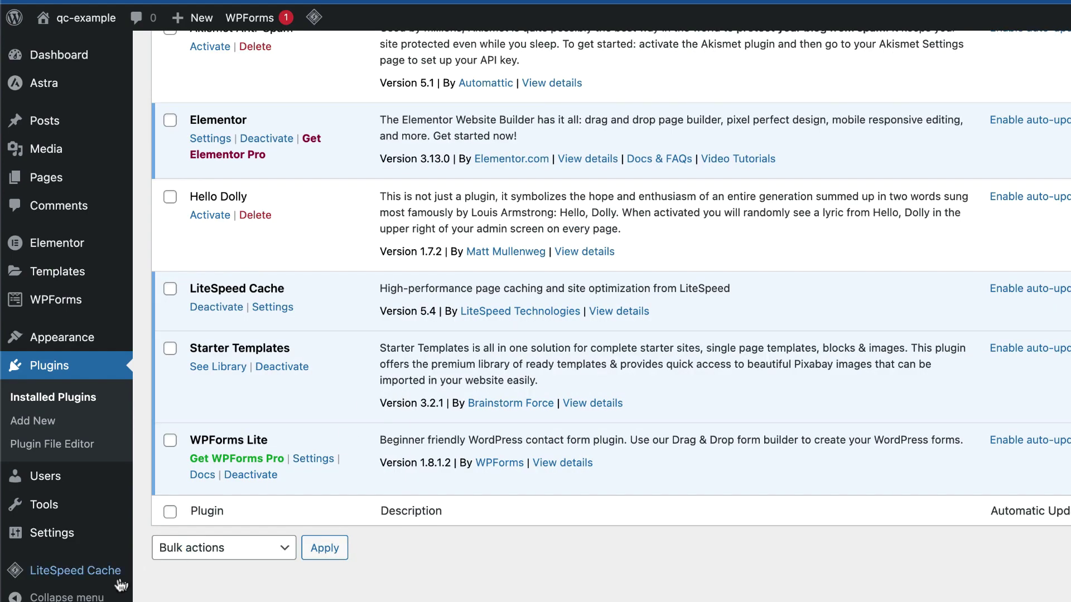
- Activate LiteSpeed Cache and view its TTL settings for public, private, front page and feeds
{"action": "left_click", "coordinate": [166, 416]}
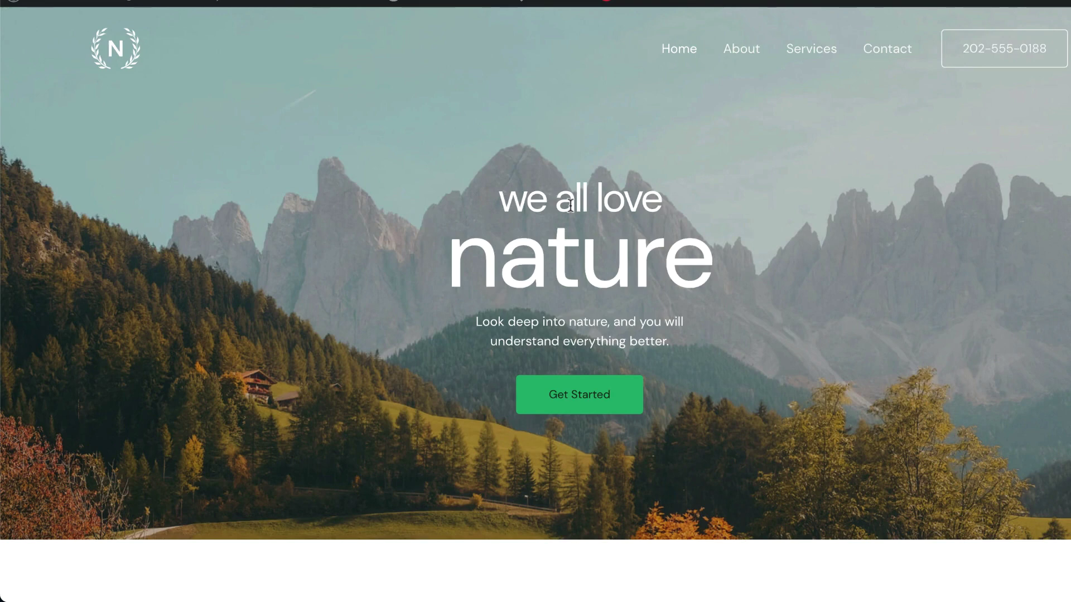
- Open the site's Services page to reach its LiteSpeed purge options in the admin bar
{"action": "left_click", "coordinate": [816, 50]}
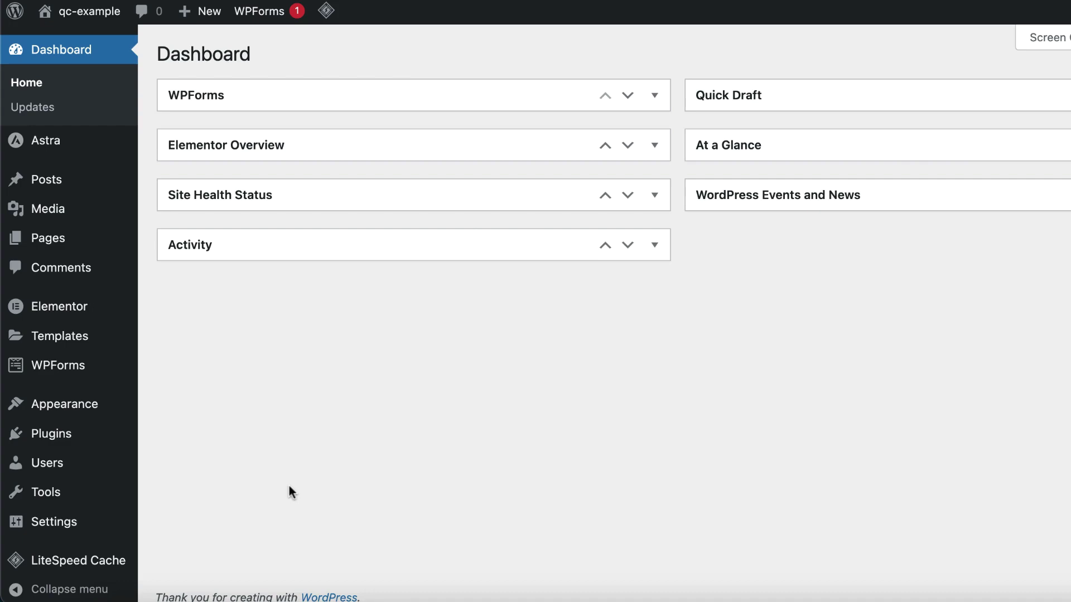
- From the Toolbox Purge tab, run 'Purge All - LSCache' for the whole site
{"action": "mouse_move", "coordinate": [78, 561]}
{"action": "left_click", "coordinate": [184, 529]}
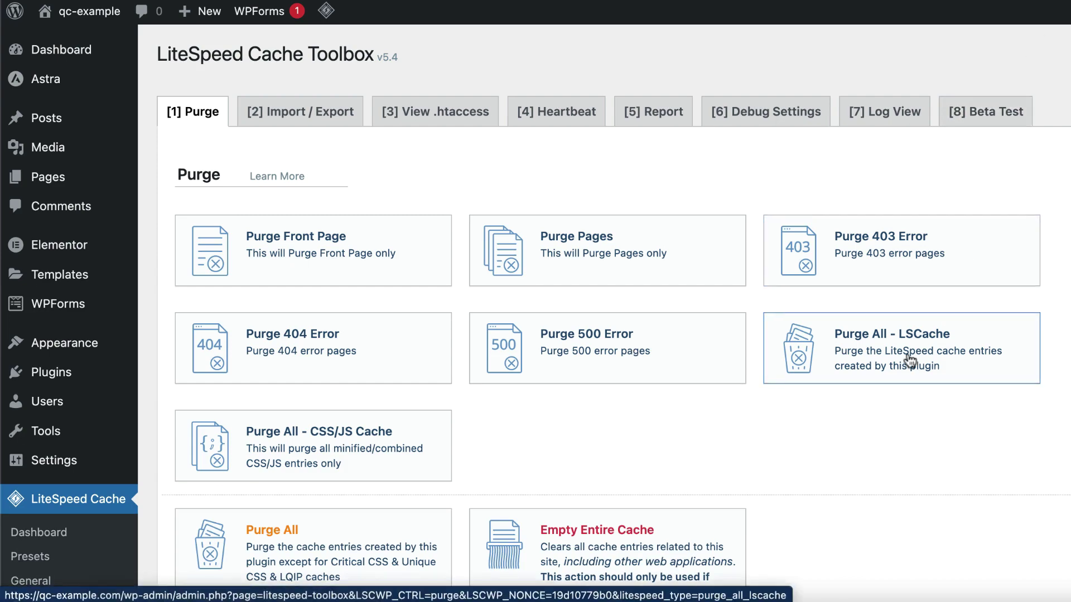
{"action": "left_click", "coordinate": [909, 359]}
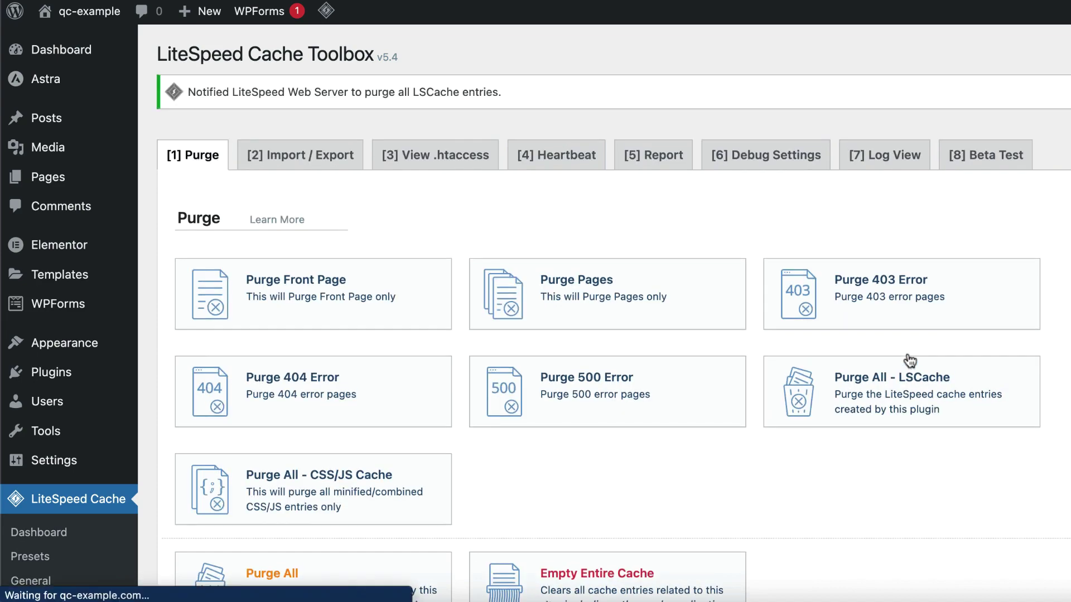